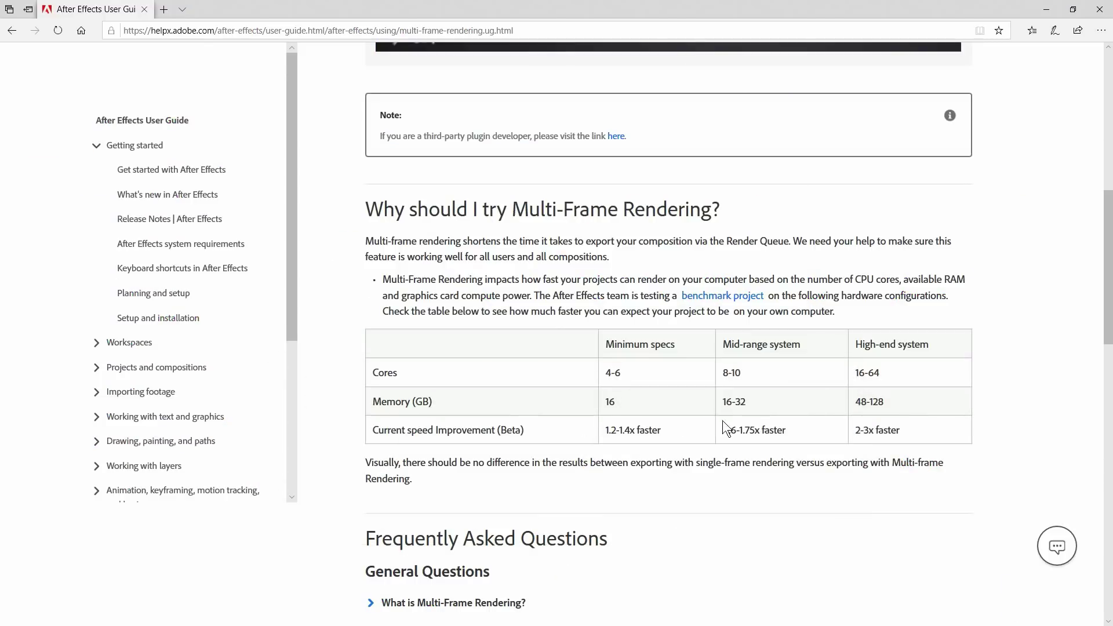
- Highlight '2-3x faster' in the High-end system column of the Multi-Frame Rendering comparison table
drag(854, 429, 910, 432)
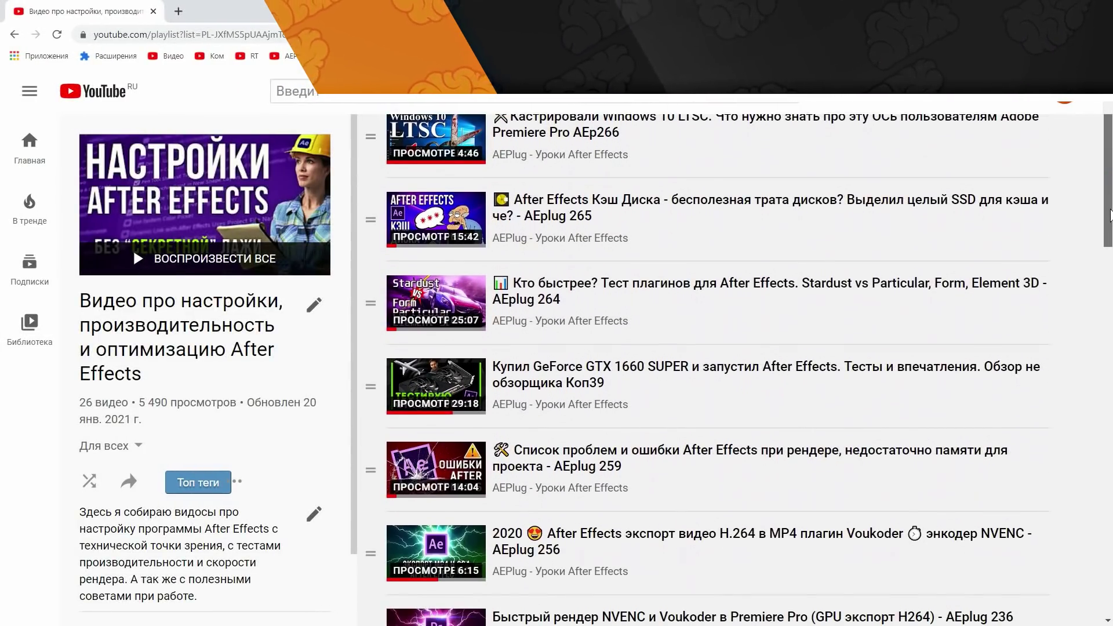
- Scroll down through the 26-video After Effects settings, performance and optimization playlist
drag(1109, 214, 1109, 345)
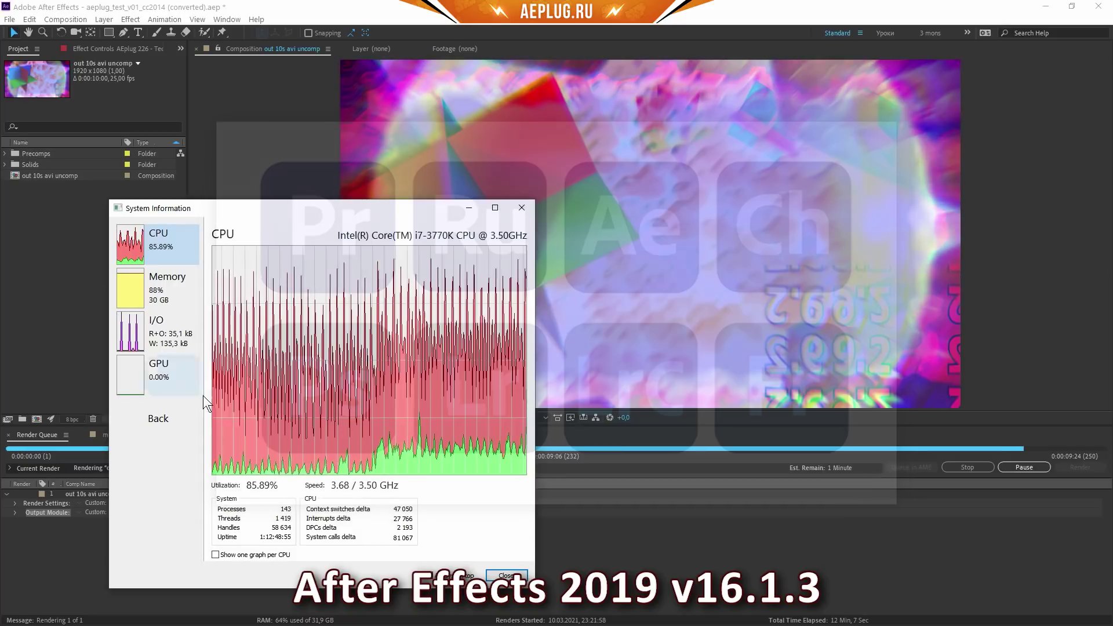
- Move the System Information CPU usage window to the right while the 2019 render finishes
mouse_move(366, 458)
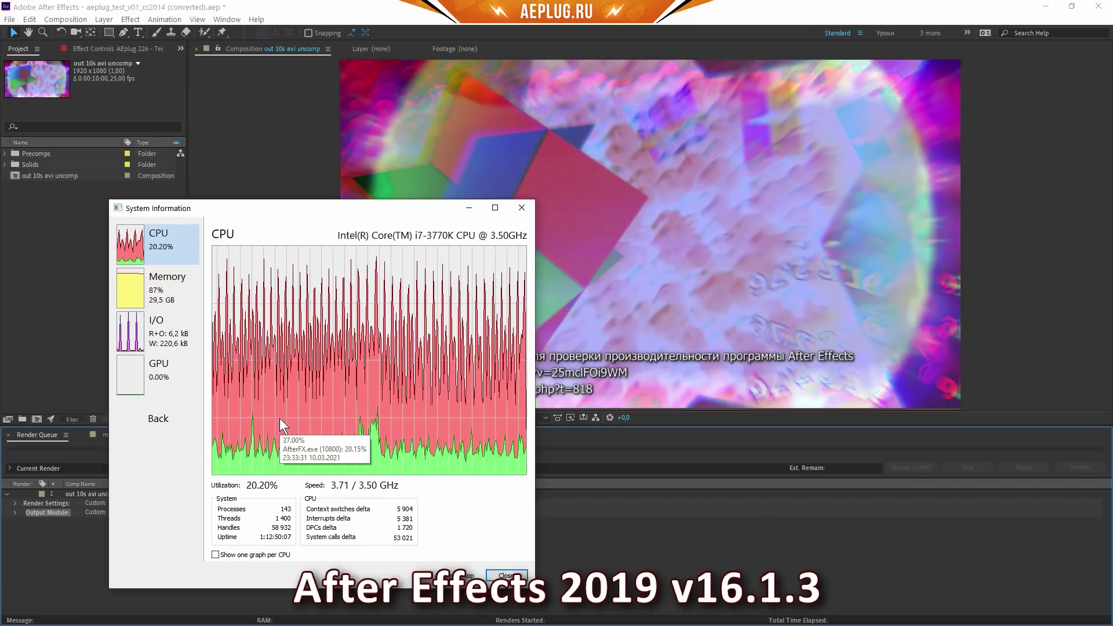
drag(338, 212, 851, 155)
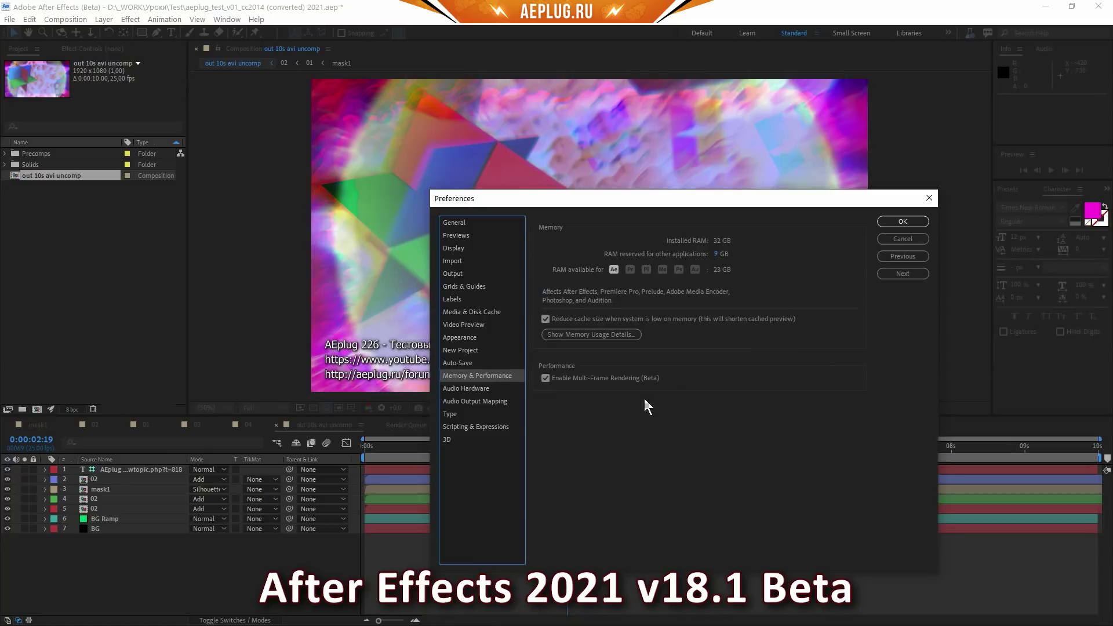
- Apply the Multi-Frame Rendering preference, review the earlier finished render, and render out 10s avi uncomp
click(901, 223)
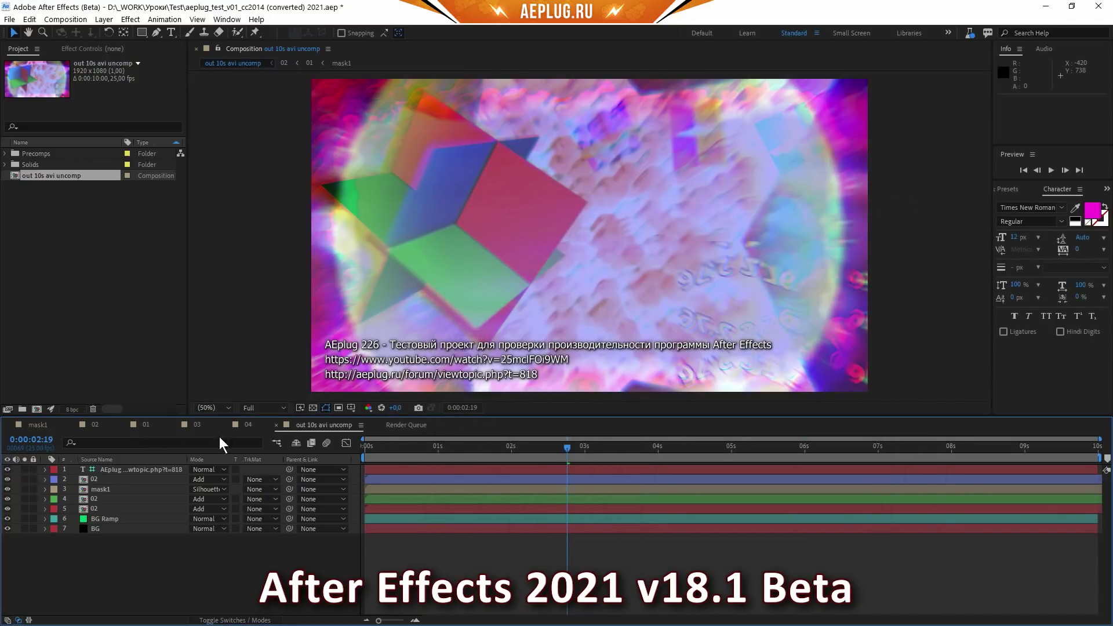
click(401, 425)
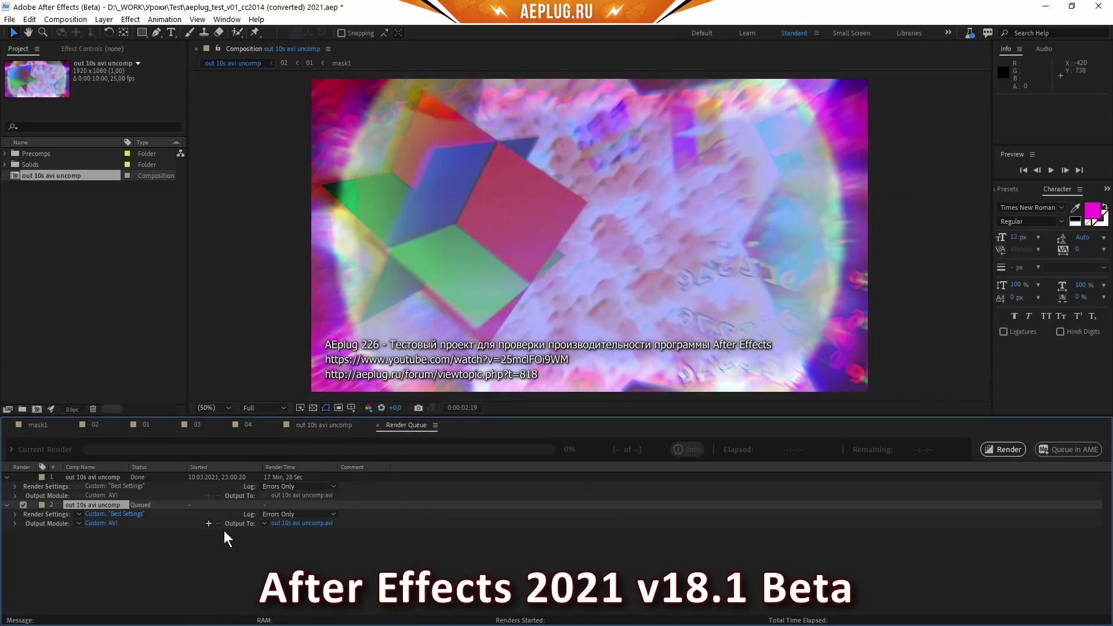
click(105, 477)
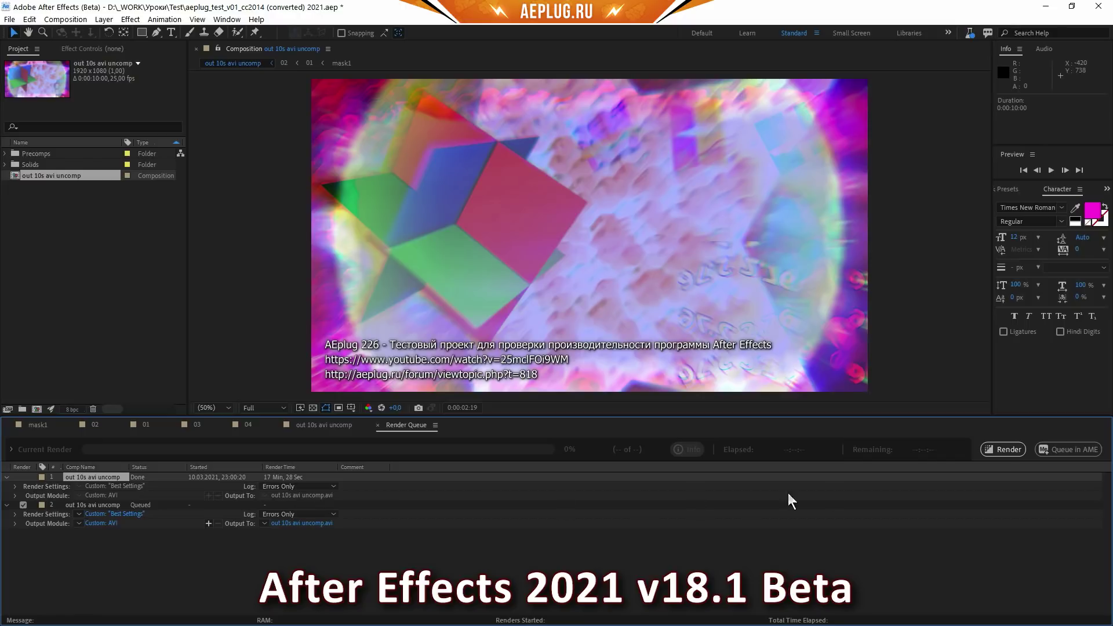
click(1014, 452)
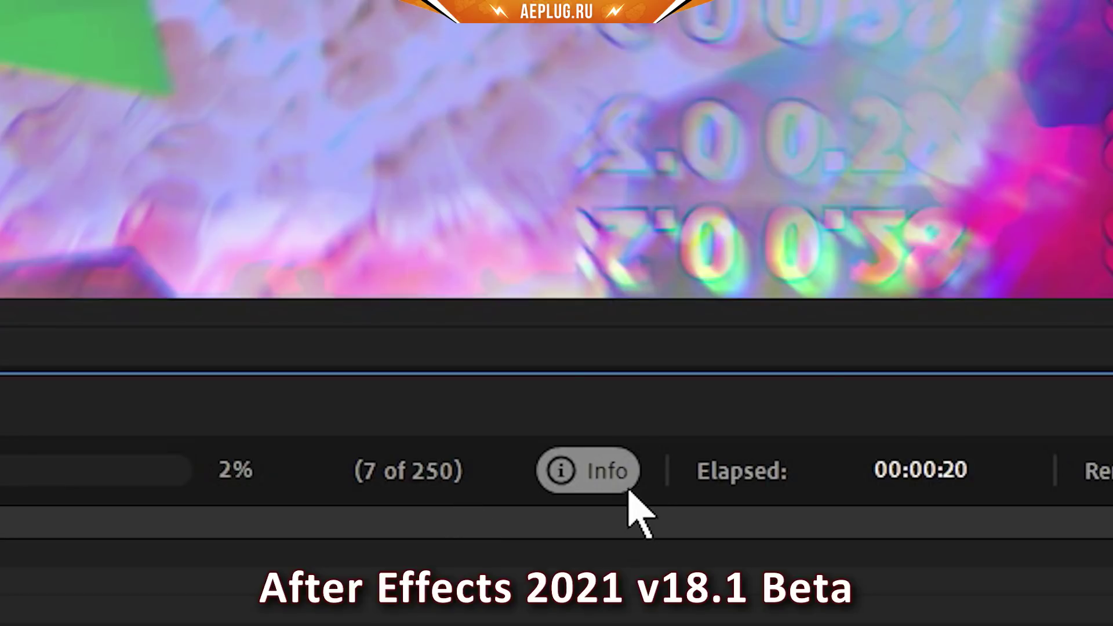
- Show the render's frames-per-second and frame-time statistics in the Render Queue Info popup
click(693, 455)
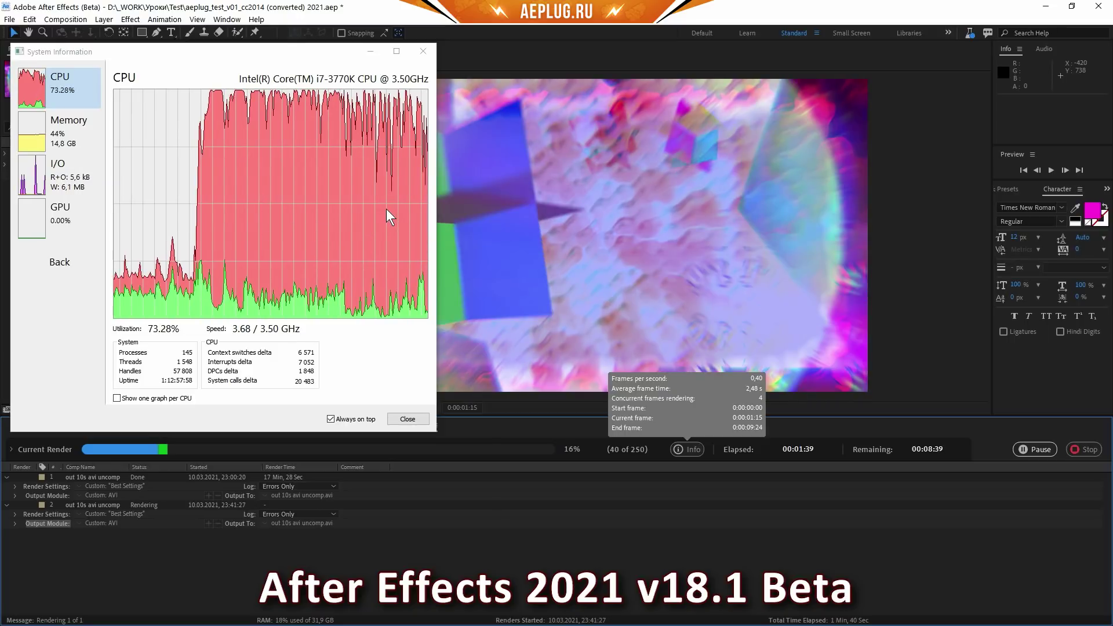
mouse_move(395, 210)
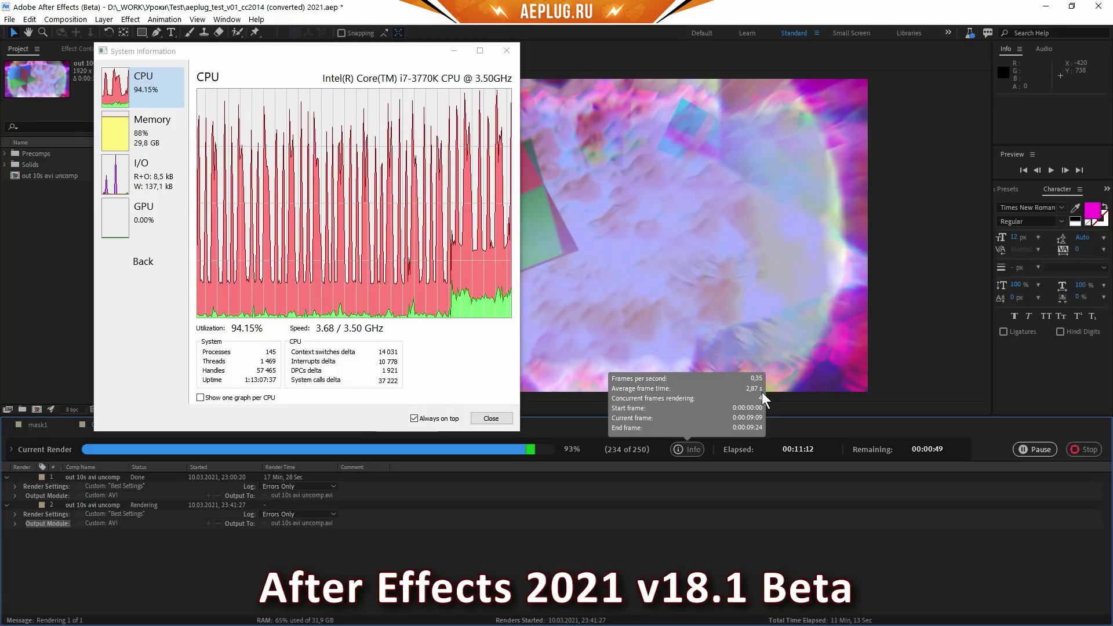
- Watch the multi-frame render continue past 234 of 250 frames alongside the CPU graph
mouse_move(355, 264)
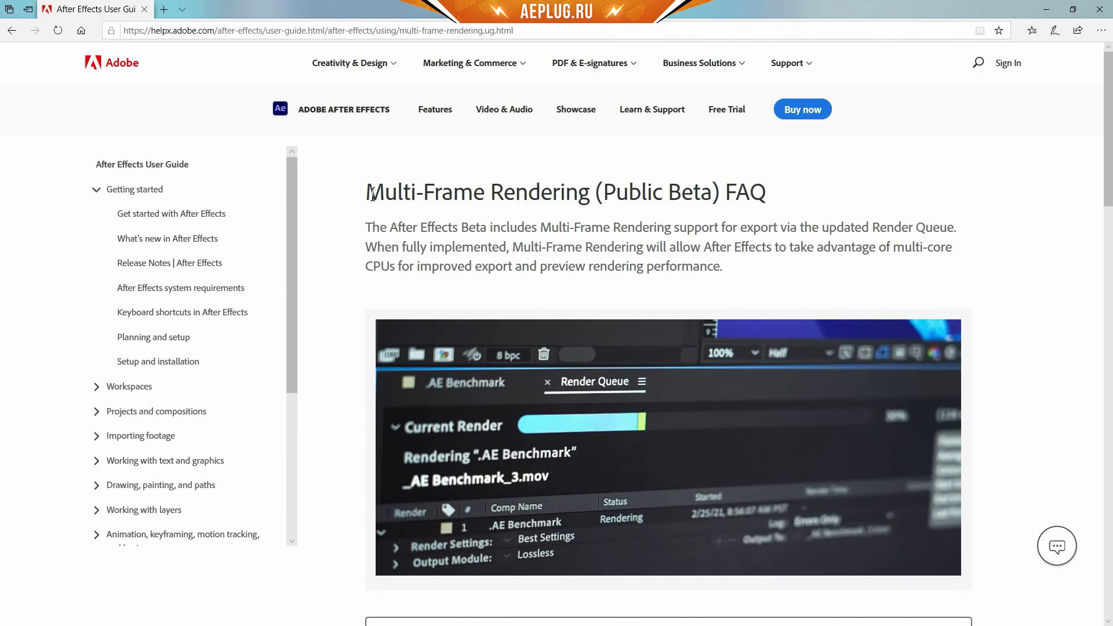
- Highlight the 2-3x speed figure and core count for high-end systems, then clear the highlight
drag(1108, 162, 1105, 329)
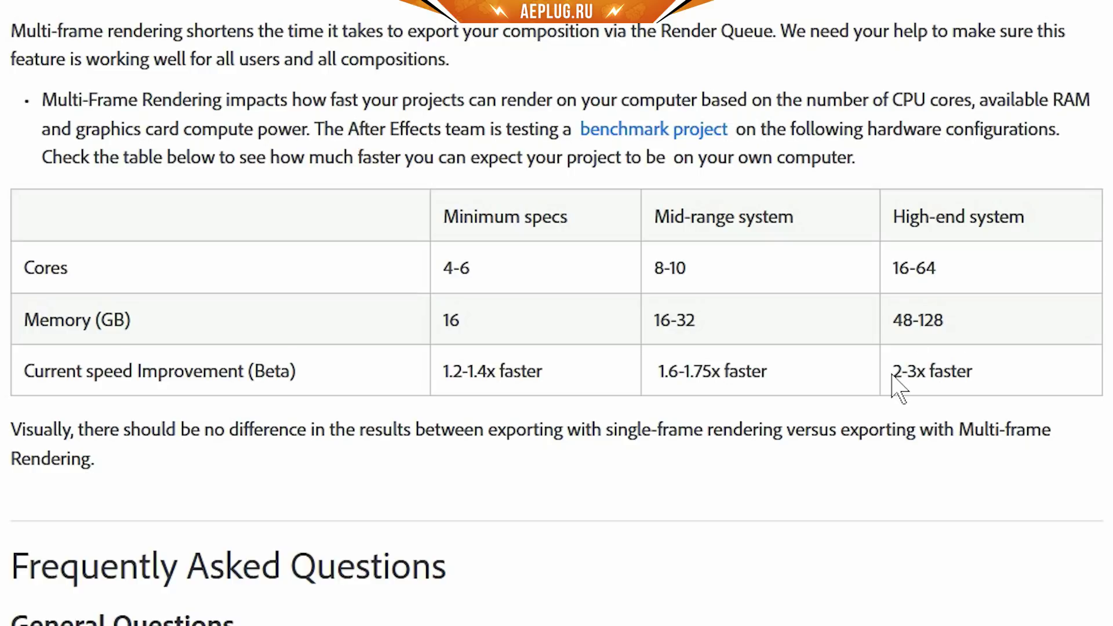
drag(893, 371, 1002, 384)
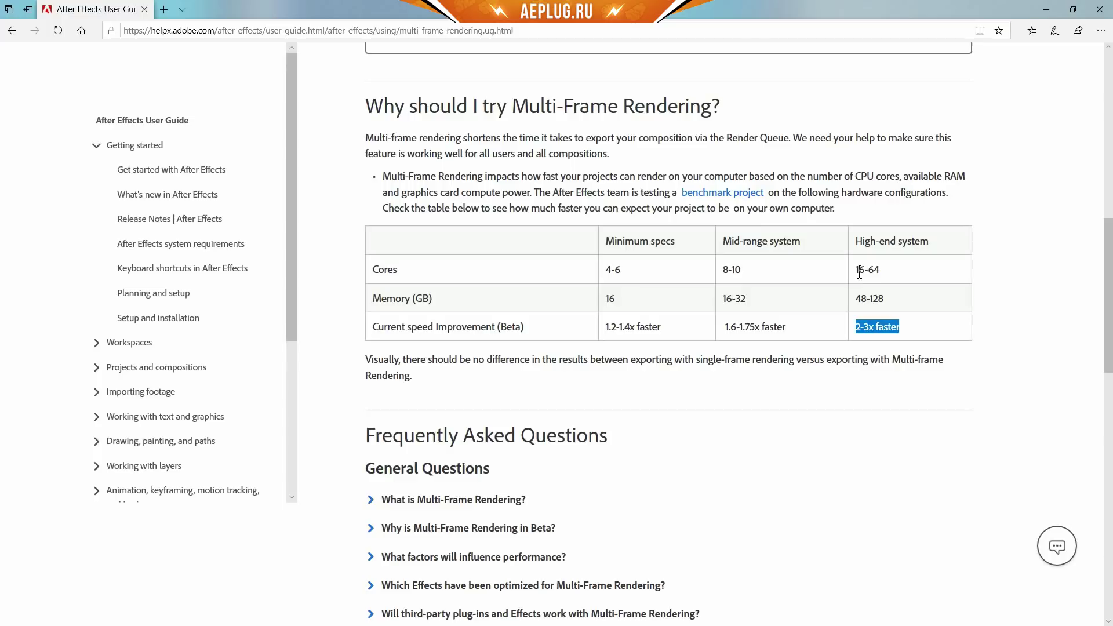
drag(859, 270, 884, 271)
click(902, 270)
- Expand the optimized-effects FAQ, highlighting the 200 optimized effects, then the third-party plug-ins FAQ
scroll(890, 298, down, 5)
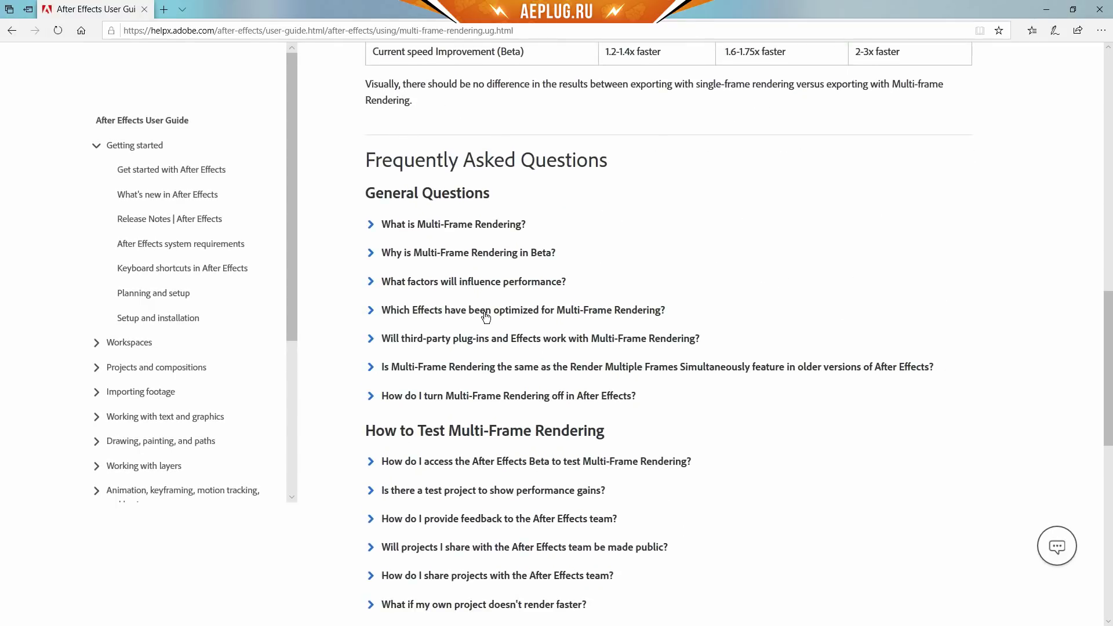
click(486, 316)
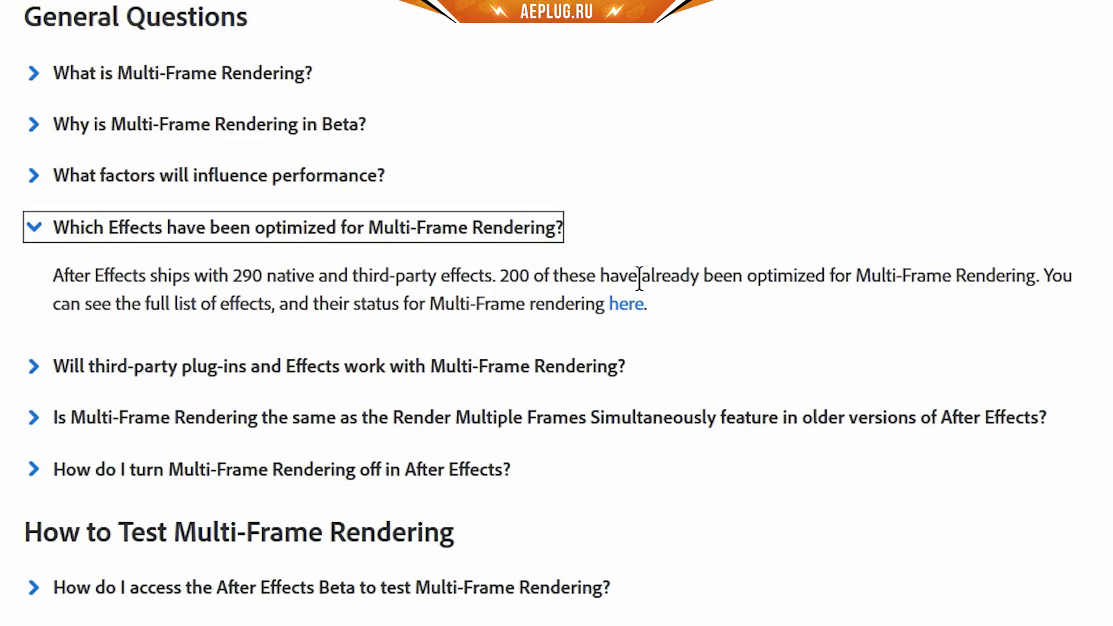
drag(650, 280, 1030, 287)
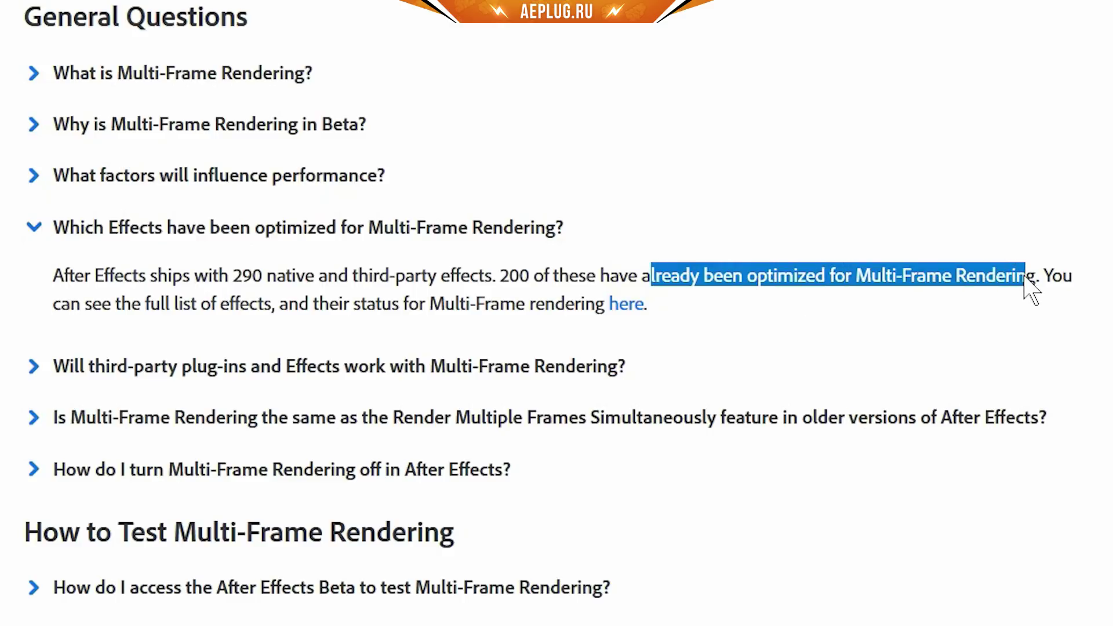
drag(500, 276, 542, 277)
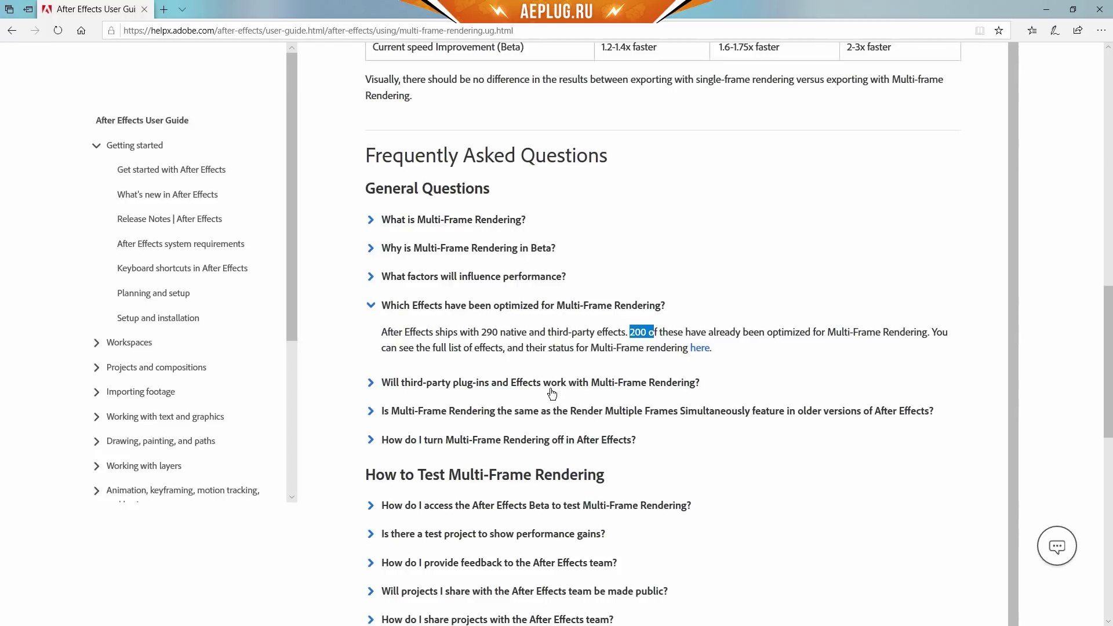
click(552, 394)
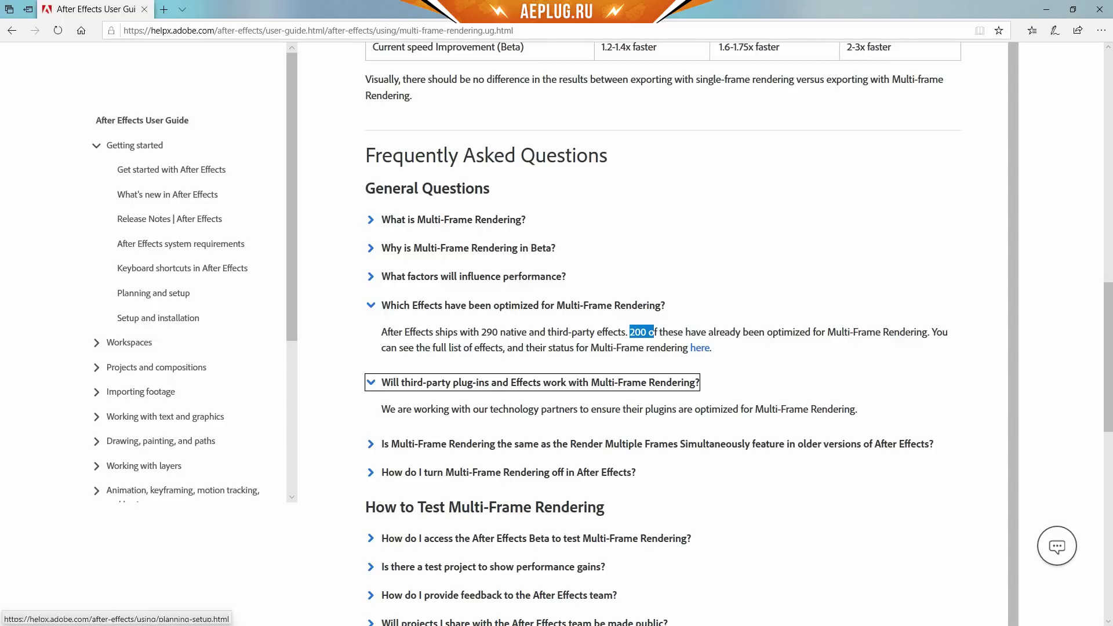
key(alt+Tab)
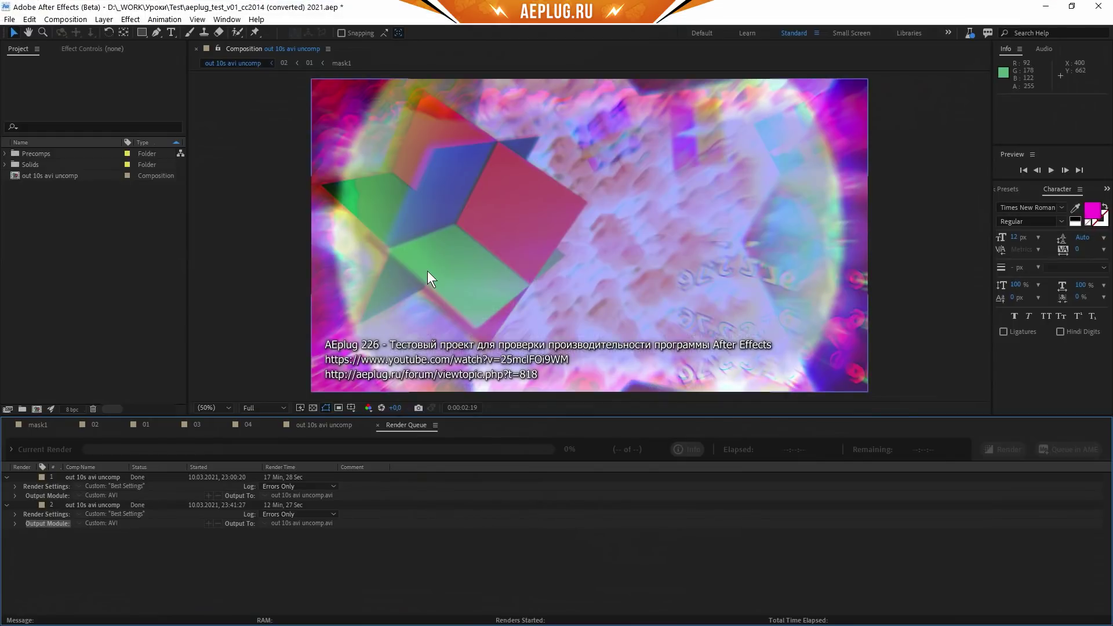
- Show the AE Benchmark timeline, confirm Enable Multi-Frame Rendering in Memory & Performance, and return to the Render Queue
key(alt+Tab)
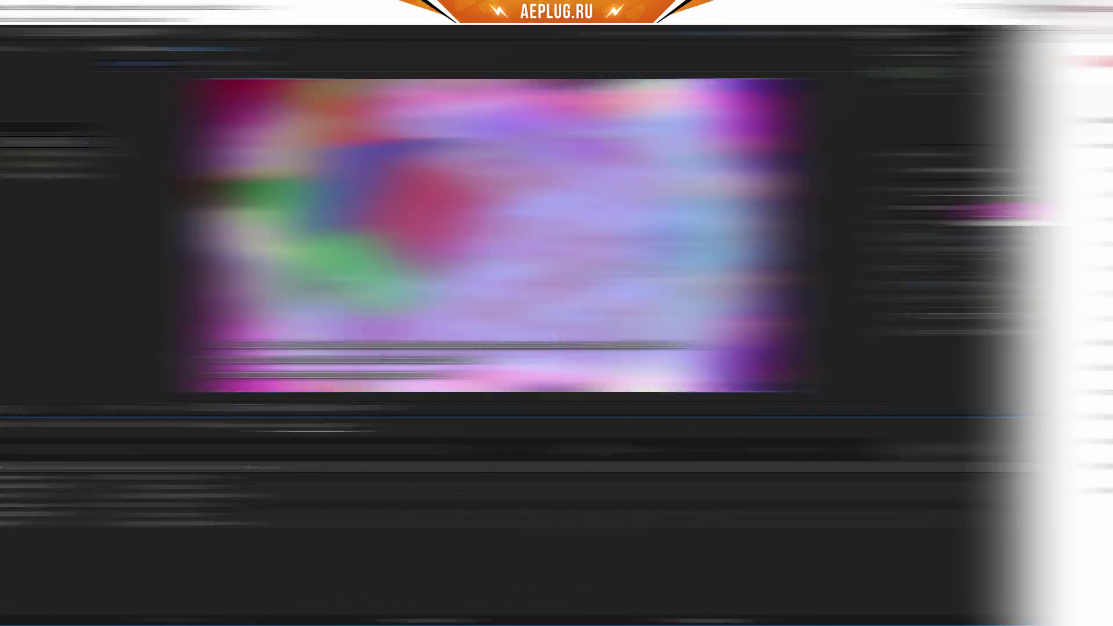
mouse_move(1111, 110)
mouse_down()
mouse_move(1110, 235)
mouse_move(1037, 423)
mouse_up()
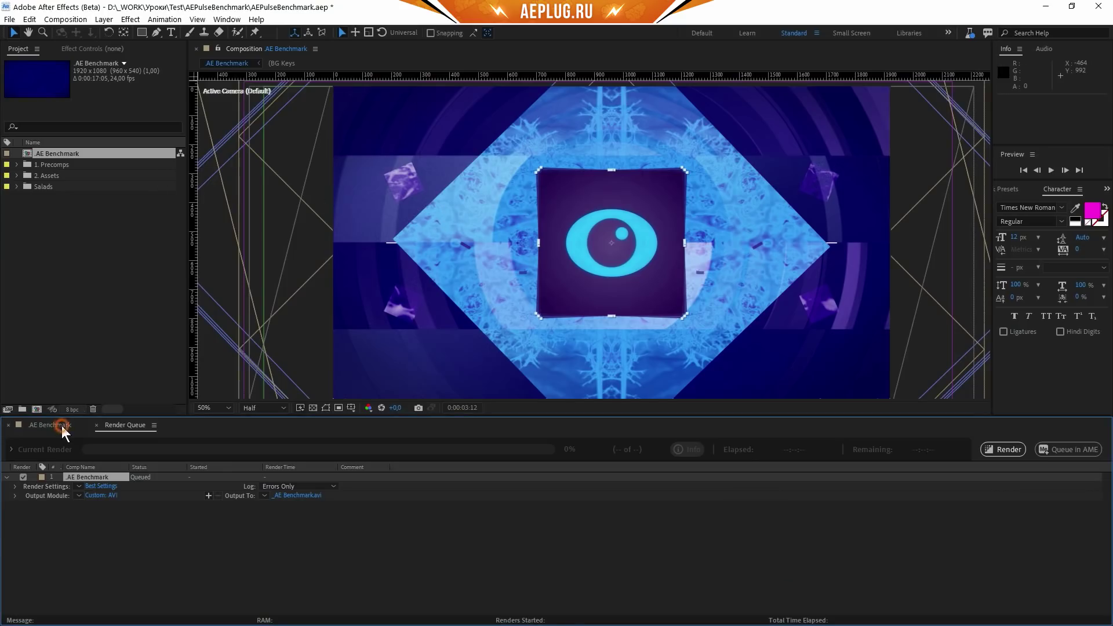
click(62, 426)
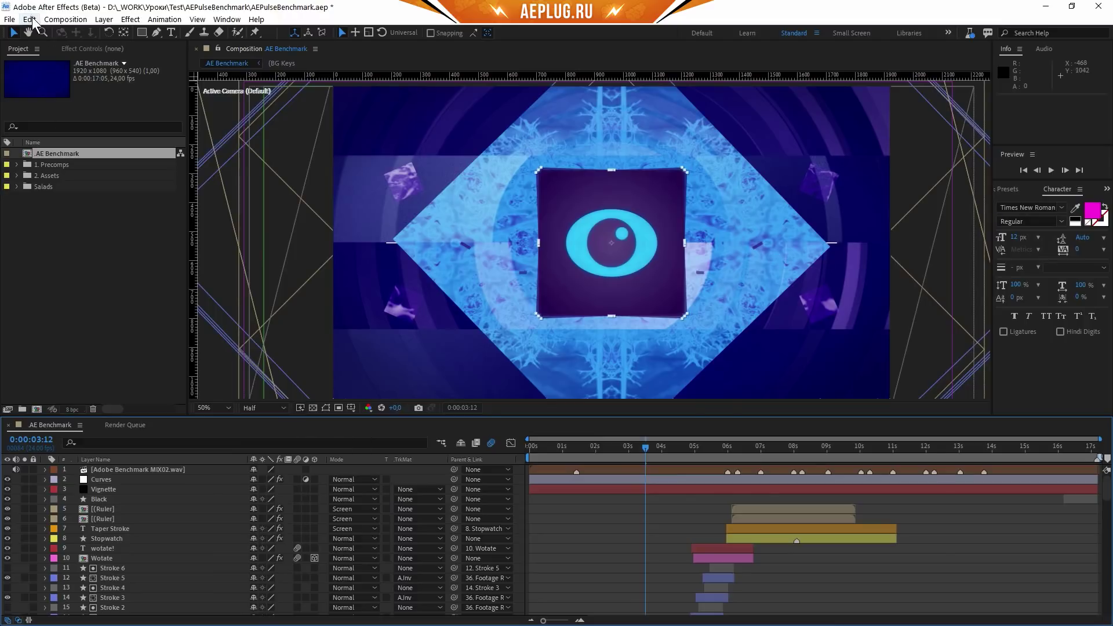
key(ctrl+alt+semicolon)
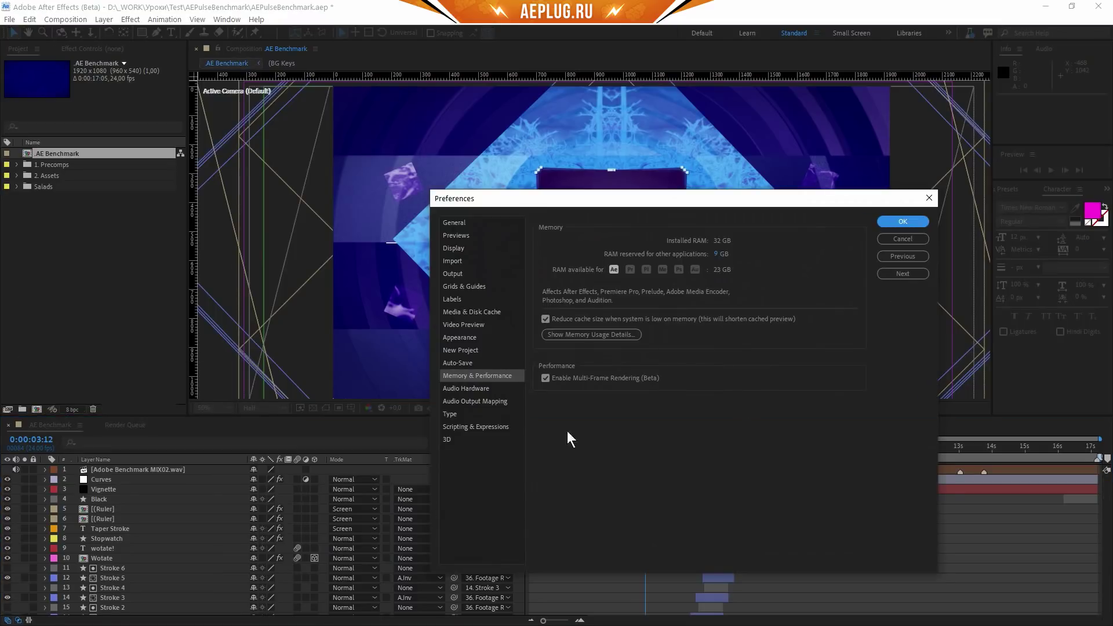
click(903, 222)
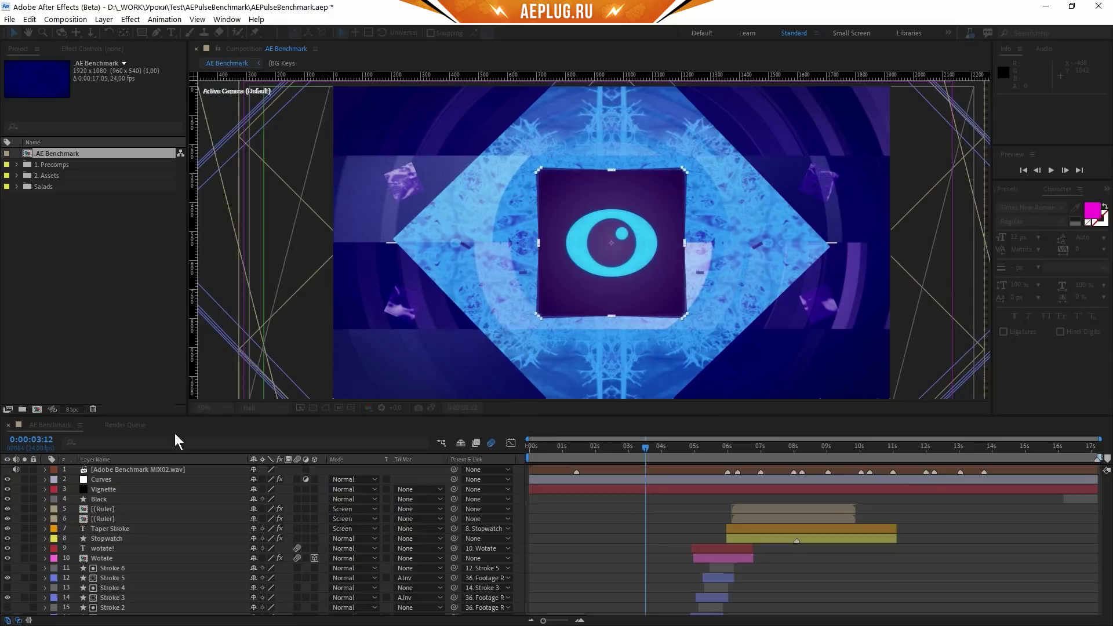
click(120, 426)
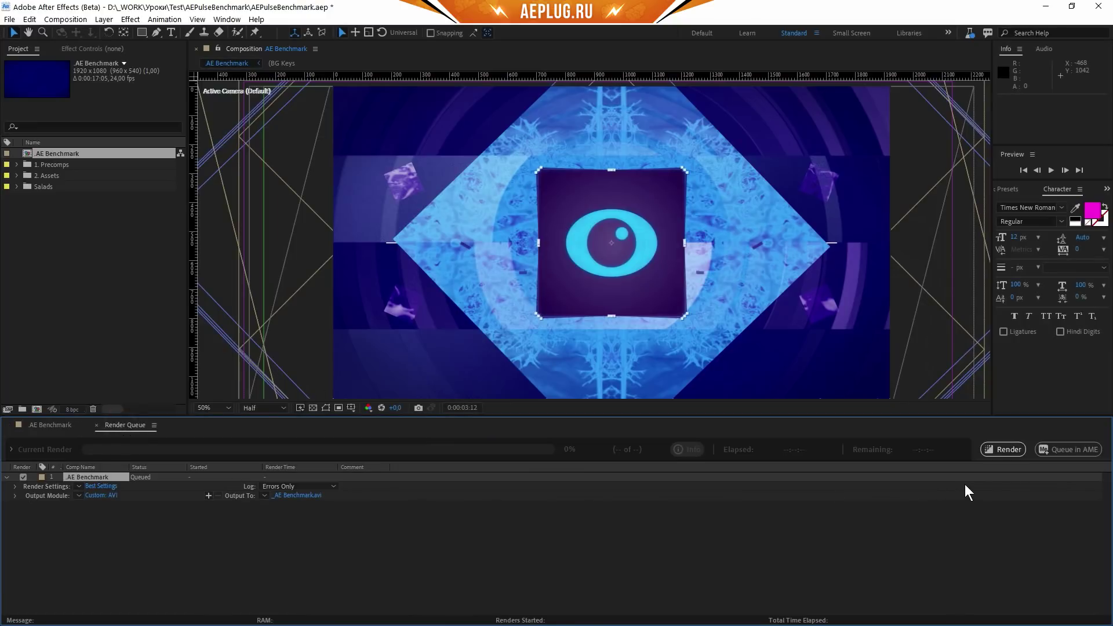
- Render the queued AE Benchmark composition as _AE Benchmark.avi while CPU usage climbs near 100%
click(1006, 450)
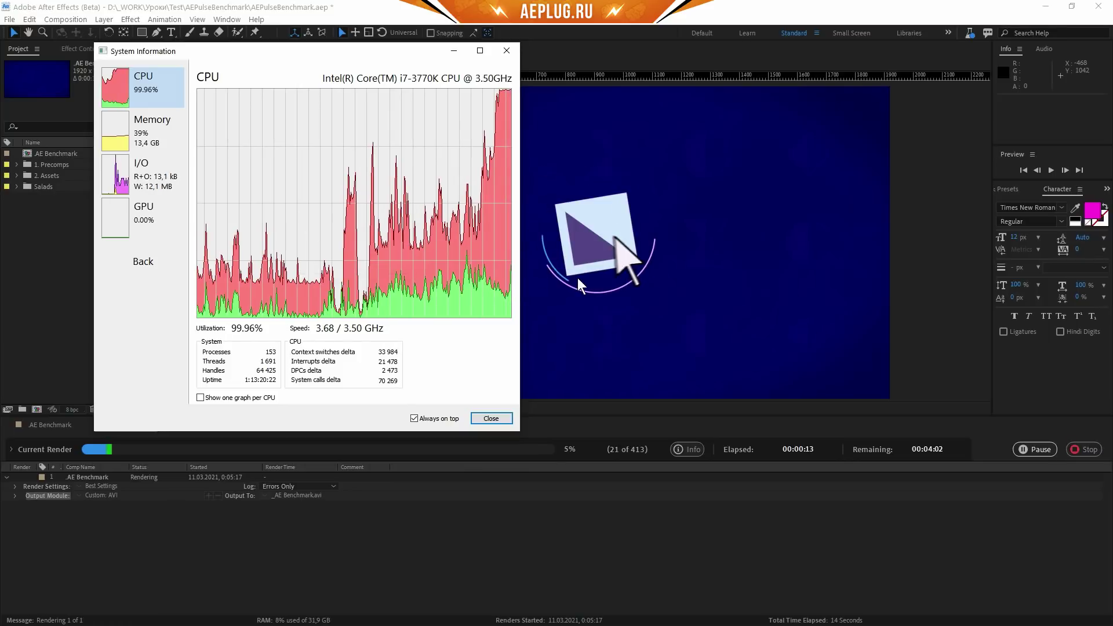
mouse_move(501, 102)
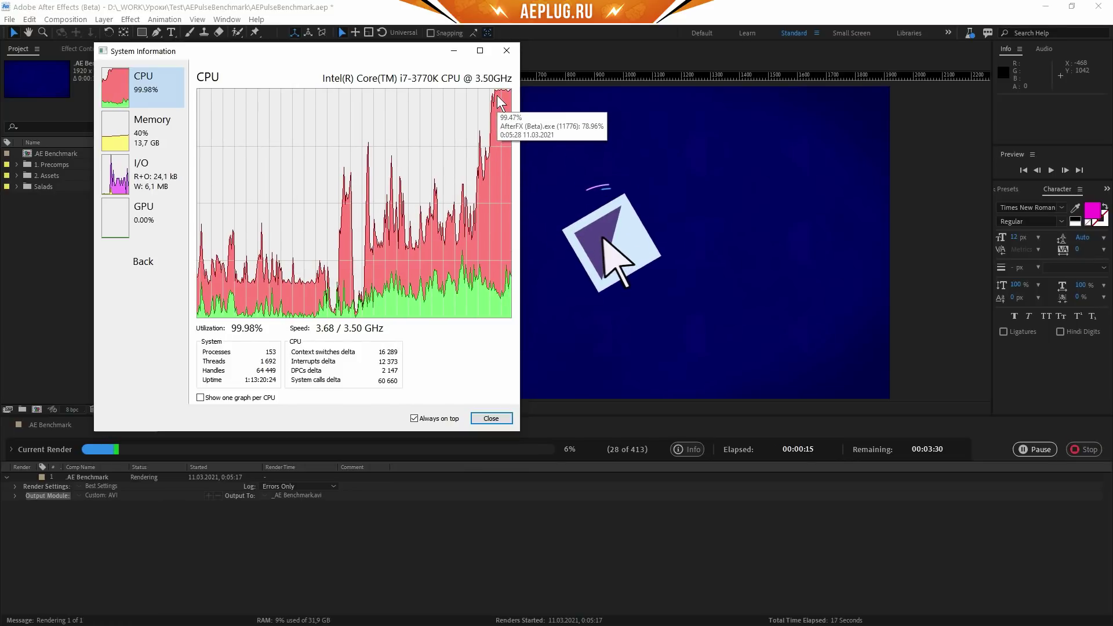